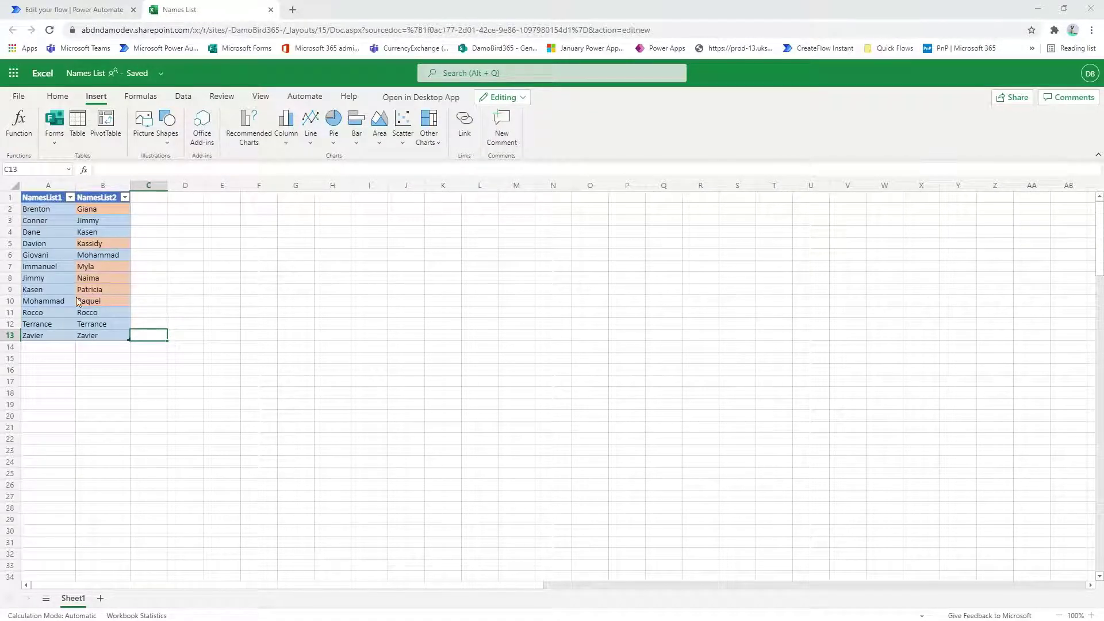
Bring up the Solution Union Except & Intersect flow and review the Get Table step's settings
left_click(75, 10)
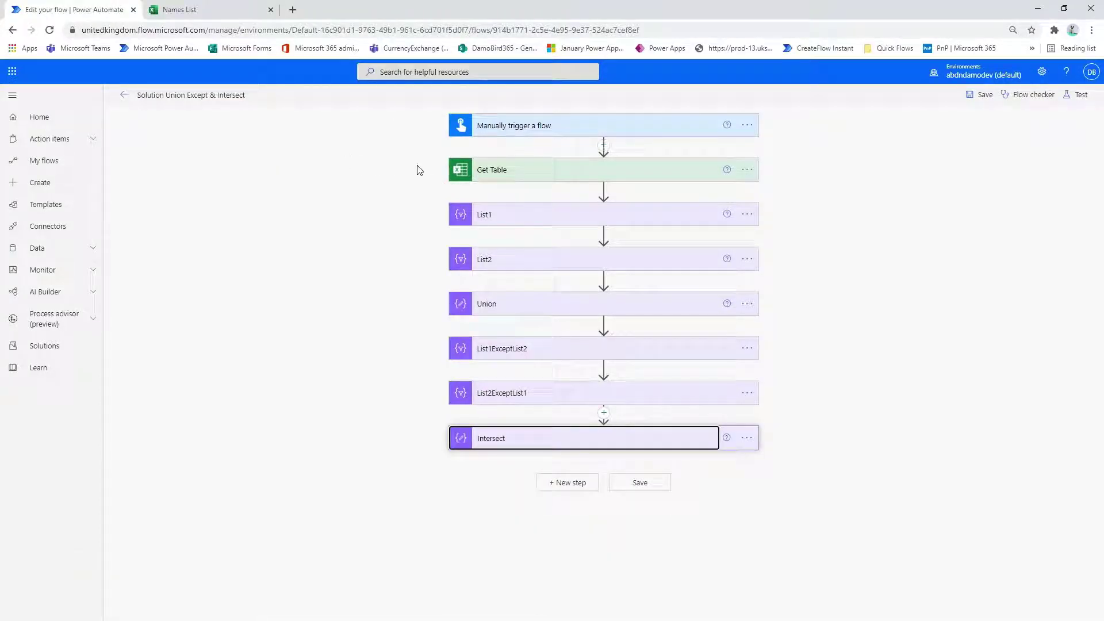
left_click(525, 173)
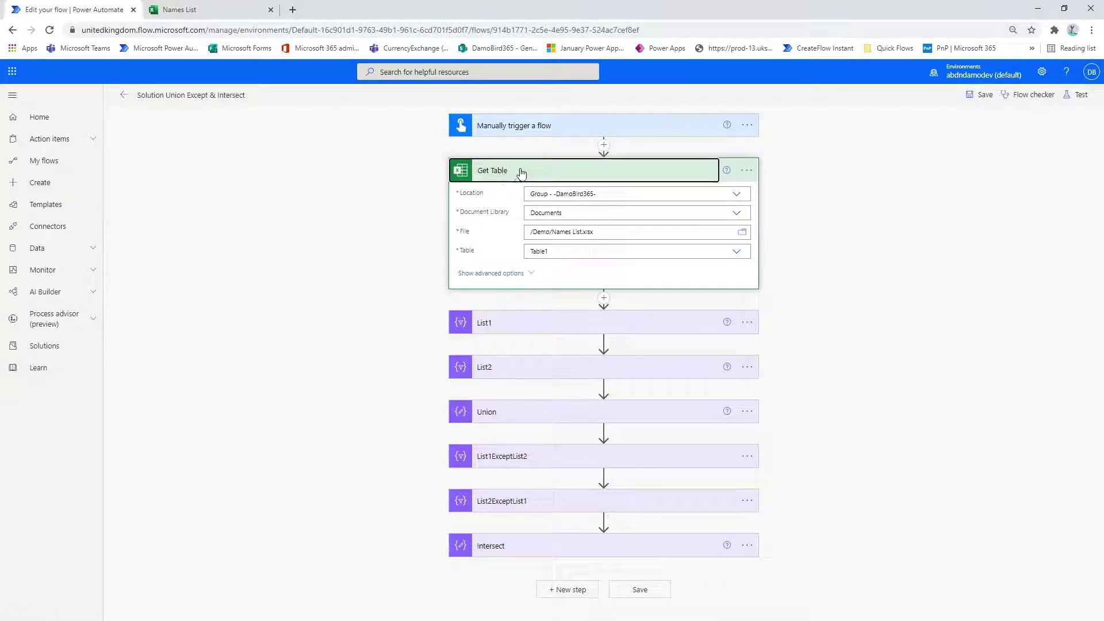
left_click(521, 174)
Inspect List1 and List2, which map NamesList1 and NamesList2 from the table's value
left_click(519, 223)
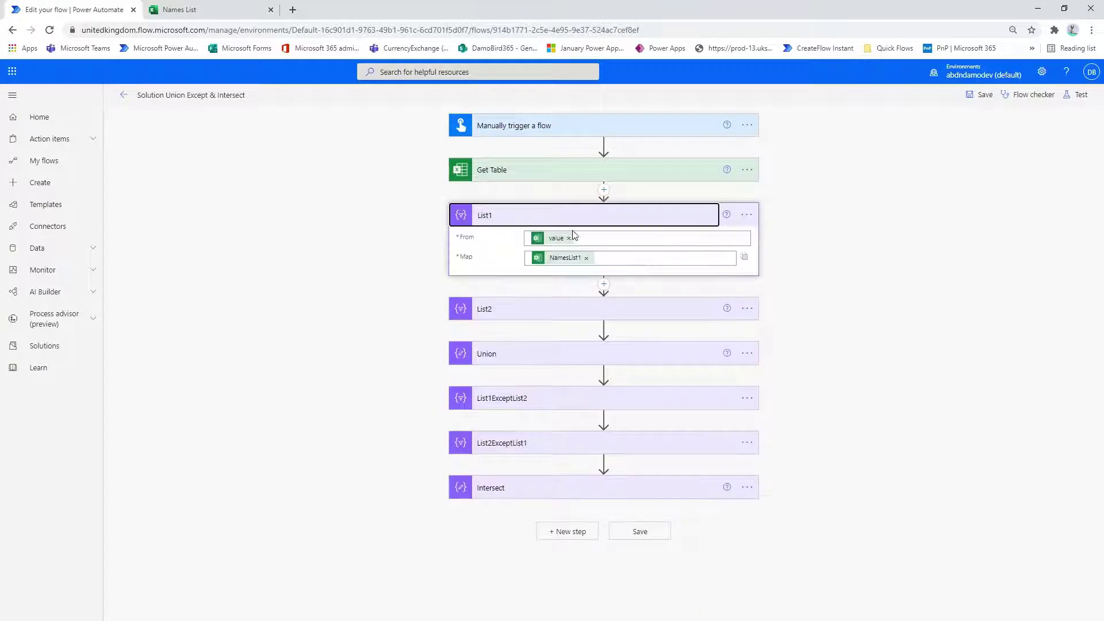
mouse_move(554, 243)
mouse_move(563, 263)
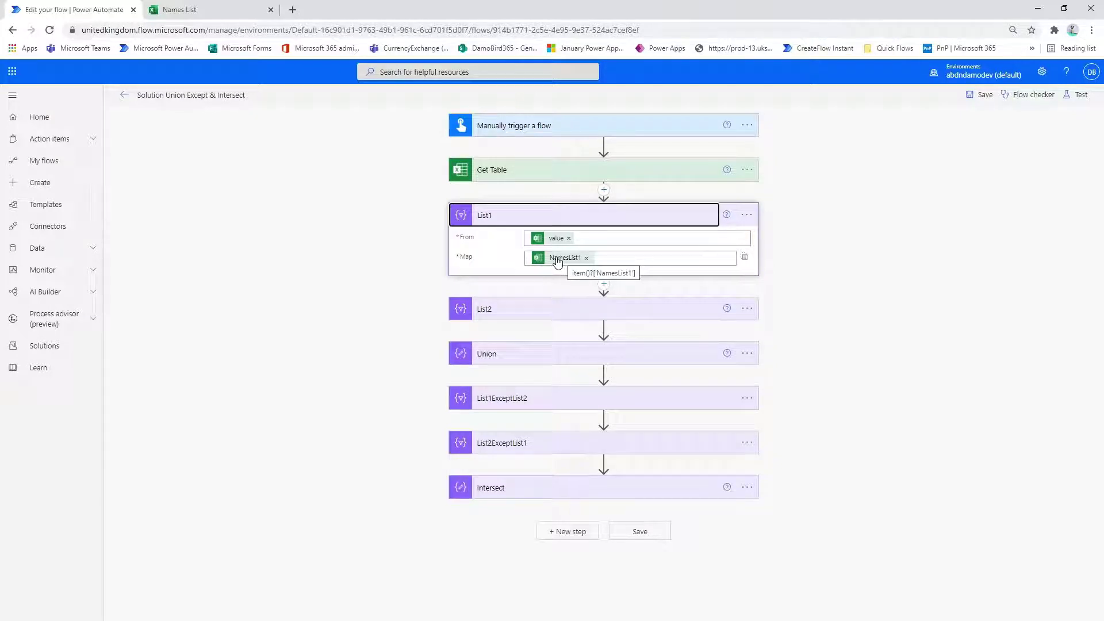
left_click(542, 315)
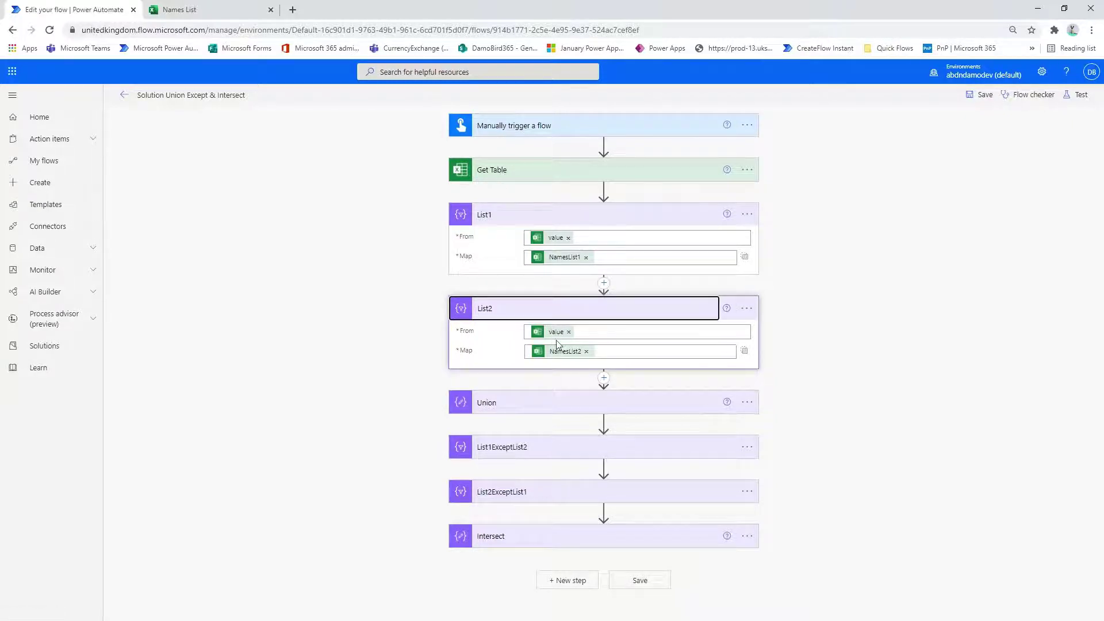
mouse_move(558, 357)
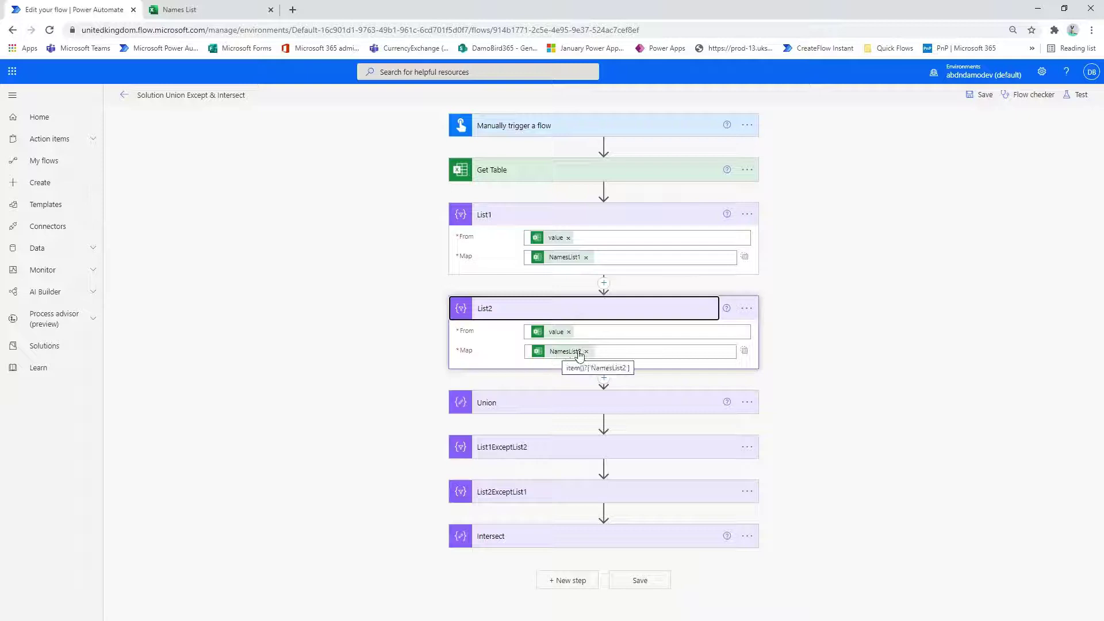
left_click(532, 320)
left_click(523, 223)
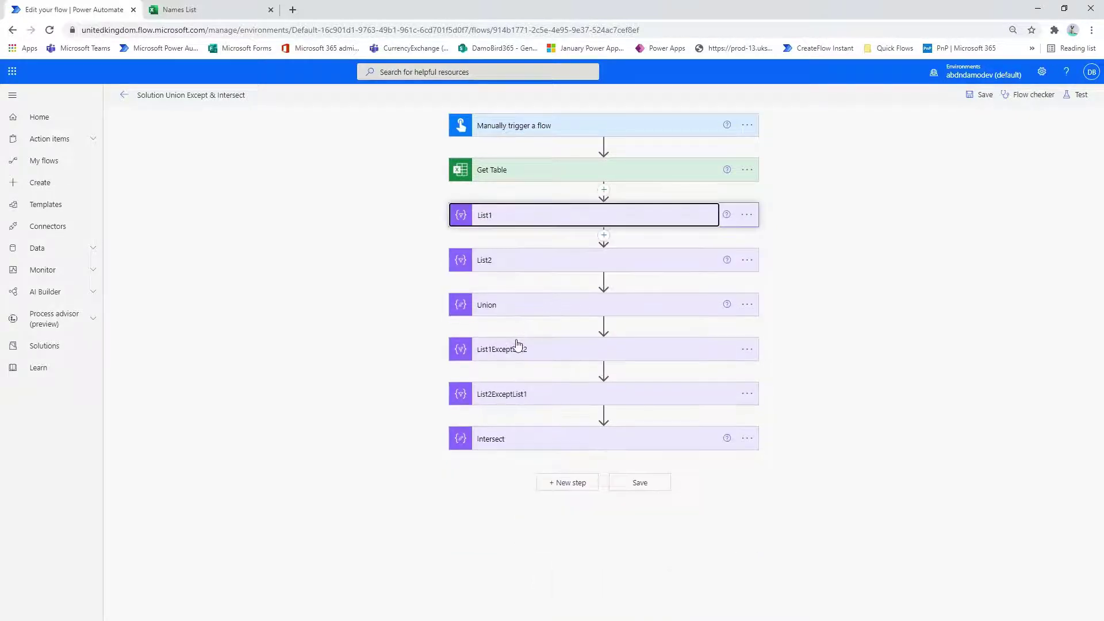
Show the Union step's union() expression and List1ExceptList2's 'does not contain' filter on Output
left_click(515, 311)
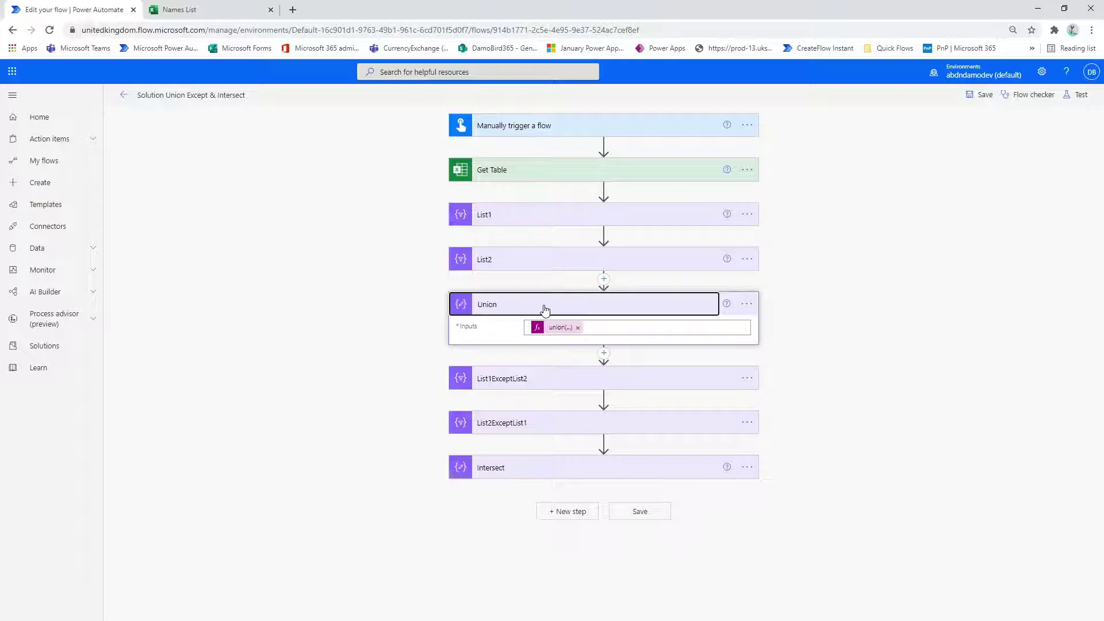
left_click(544, 384)
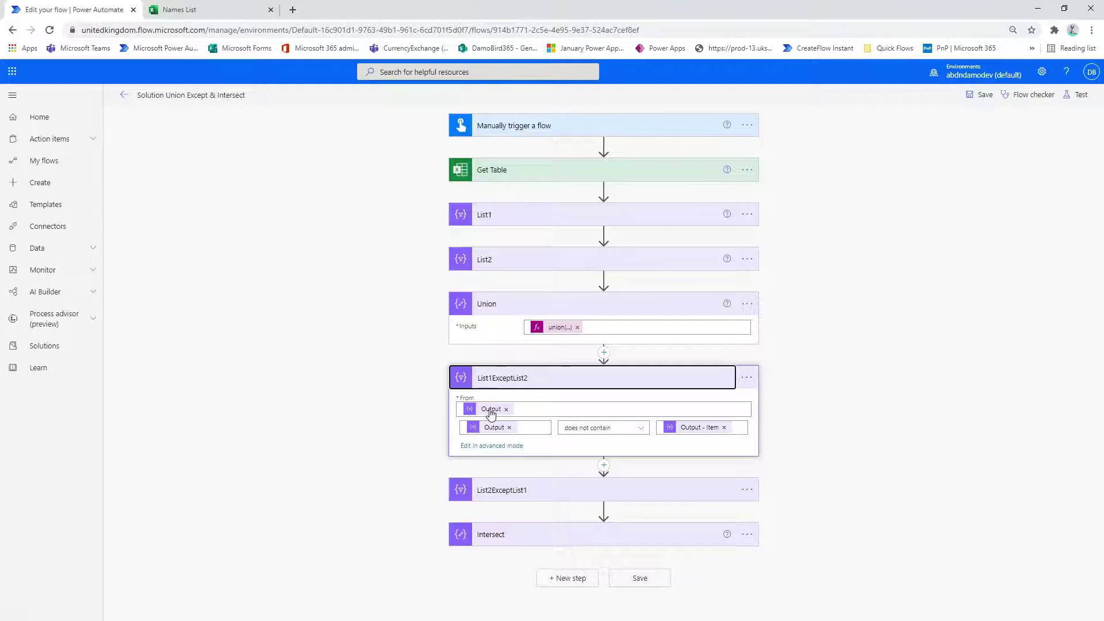
mouse_move(490, 414)
left_click(521, 490)
Reveal the Intersect step's intersection(body('List1'),body('List2')) expression
scroll(530, 455, "down", 1)
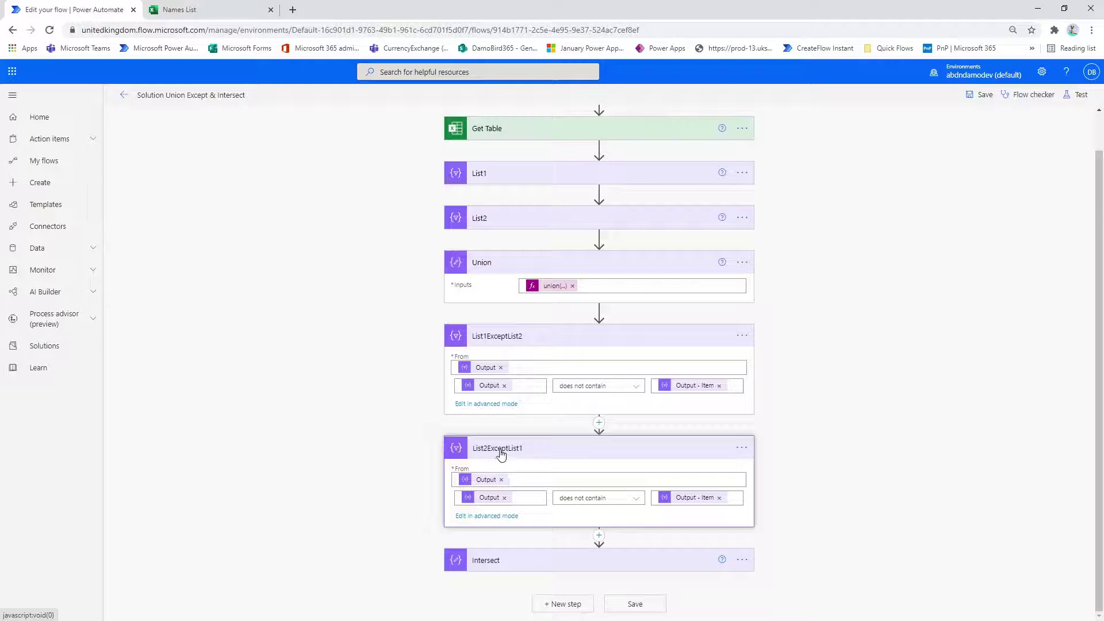
left_click(506, 562)
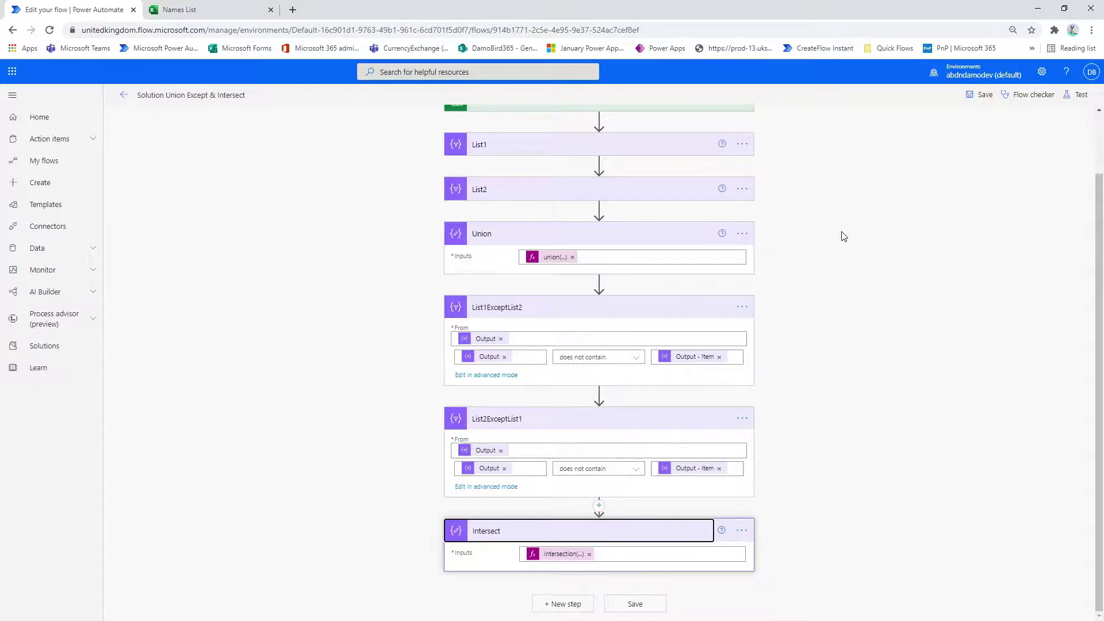
Run a manual test of the flow and view the successful run
left_click(1078, 99)
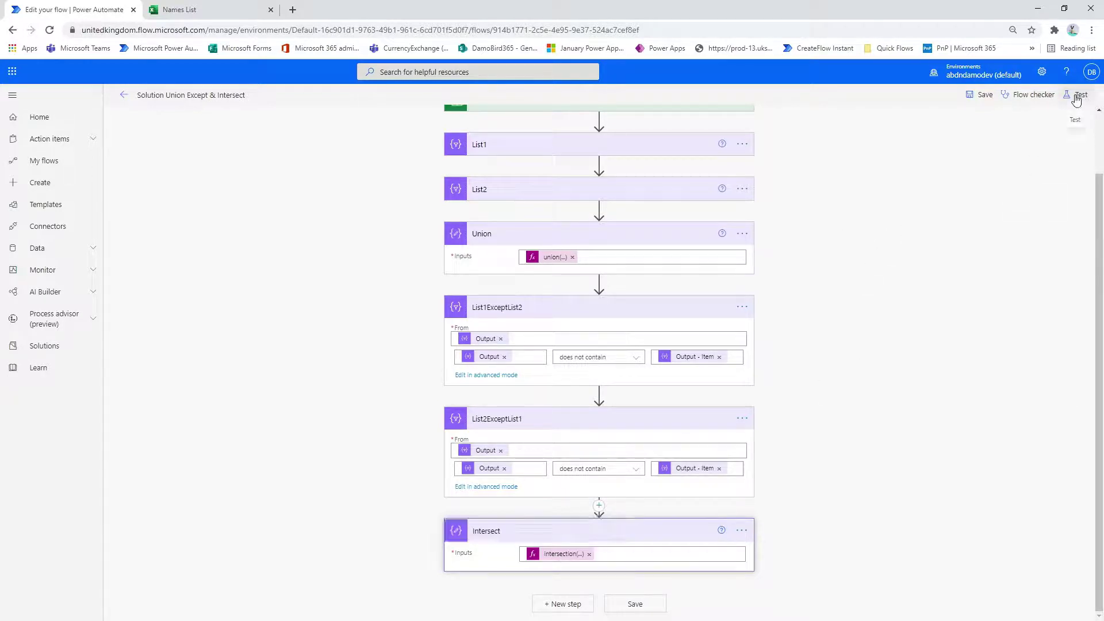
left_click(953, 602)
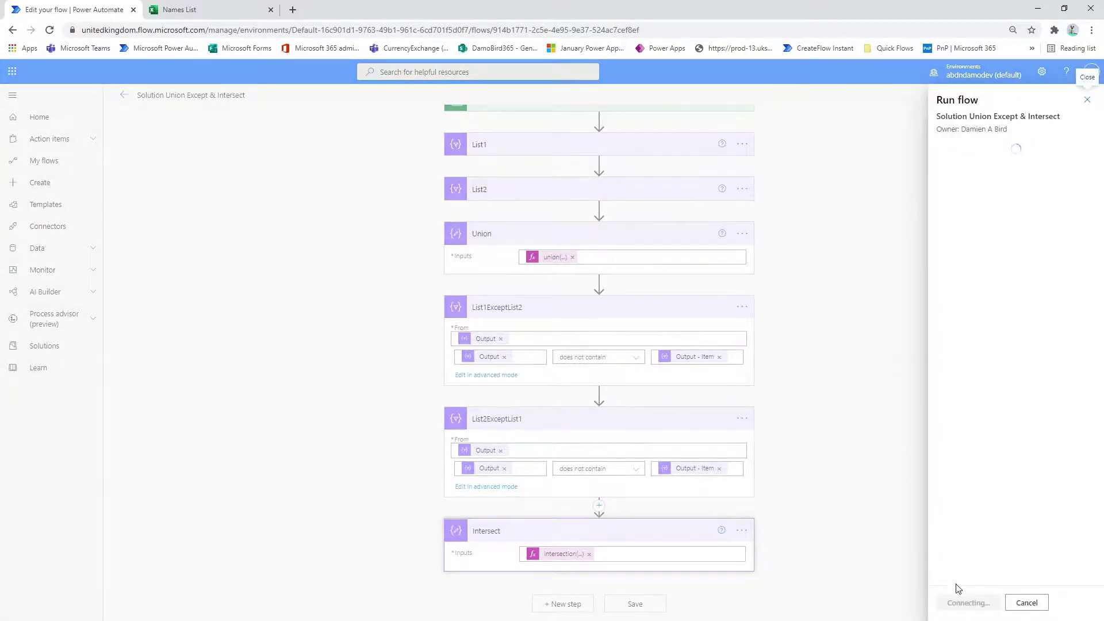
left_click(958, 602)
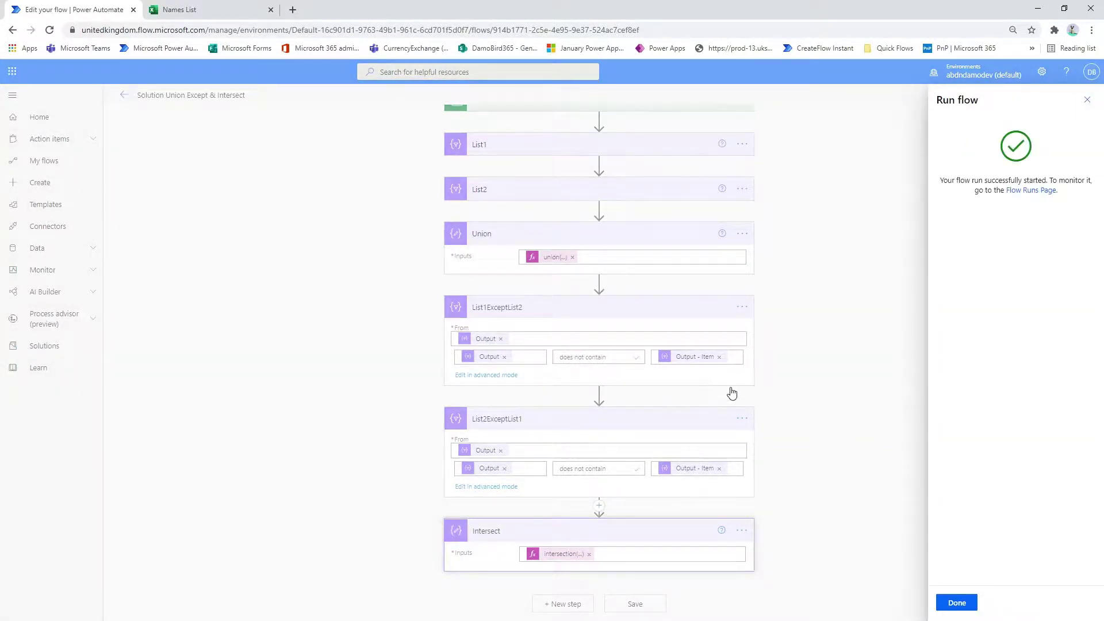
left_click(952, 602)
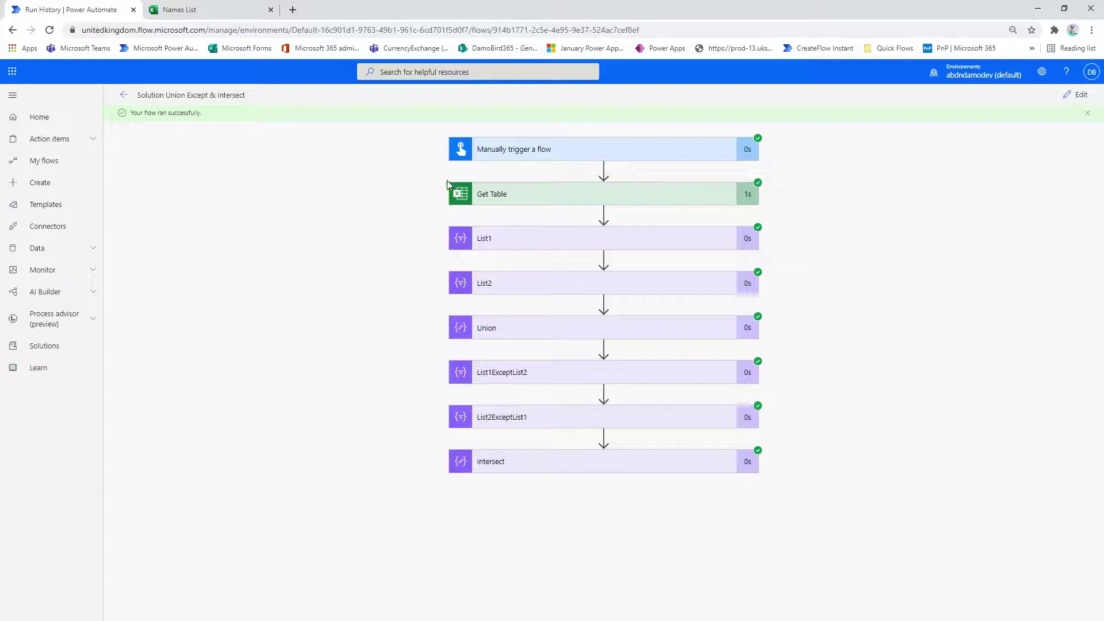
Read the Get Table, List1 and List2 run outputs in the run details
left_click(497, 198)
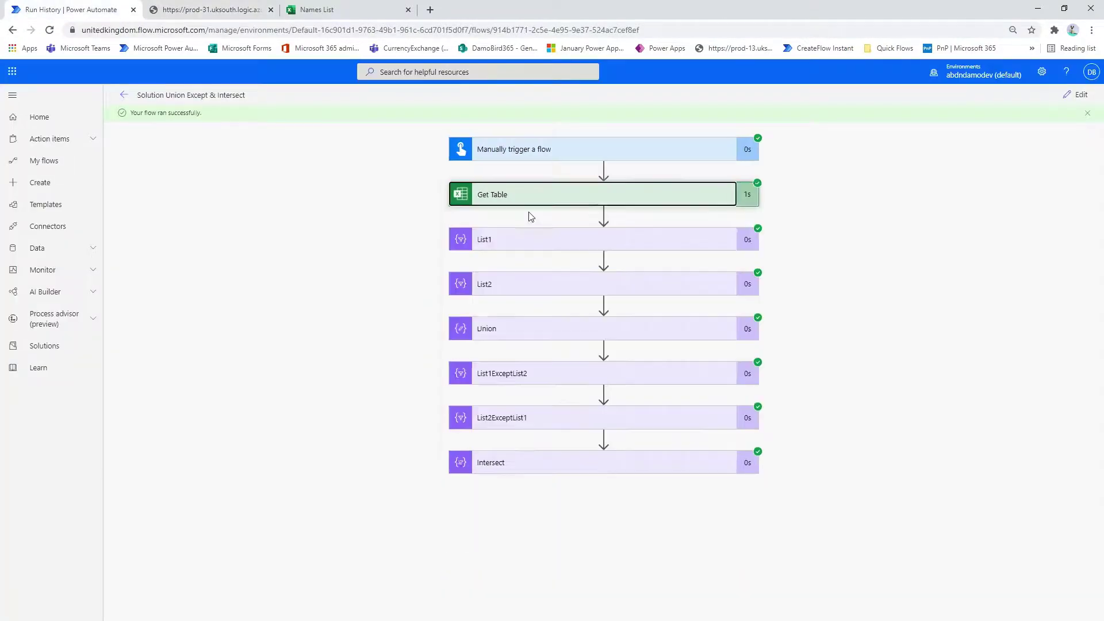
left_click(519, 247)
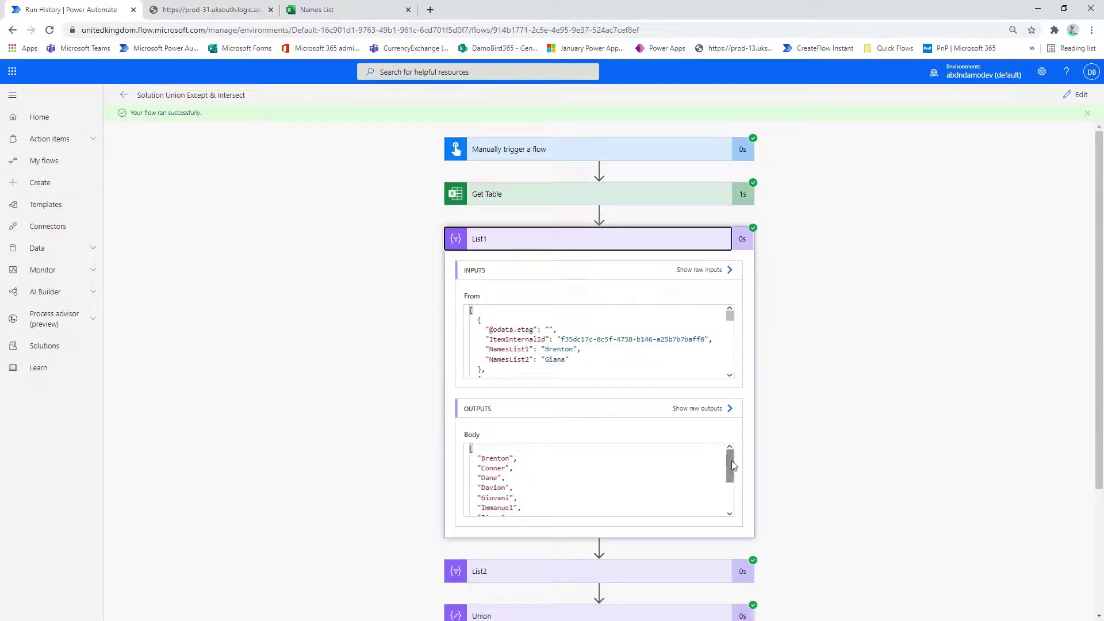
scroll(732, 461, "down", 3)
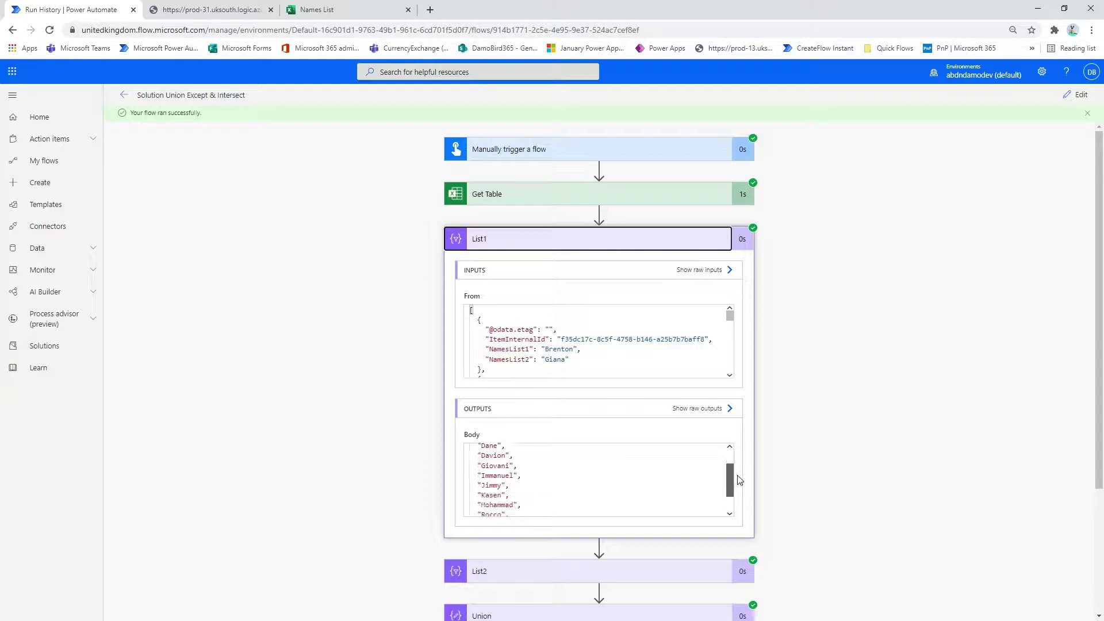
scroll(739, 480, "down", 2)
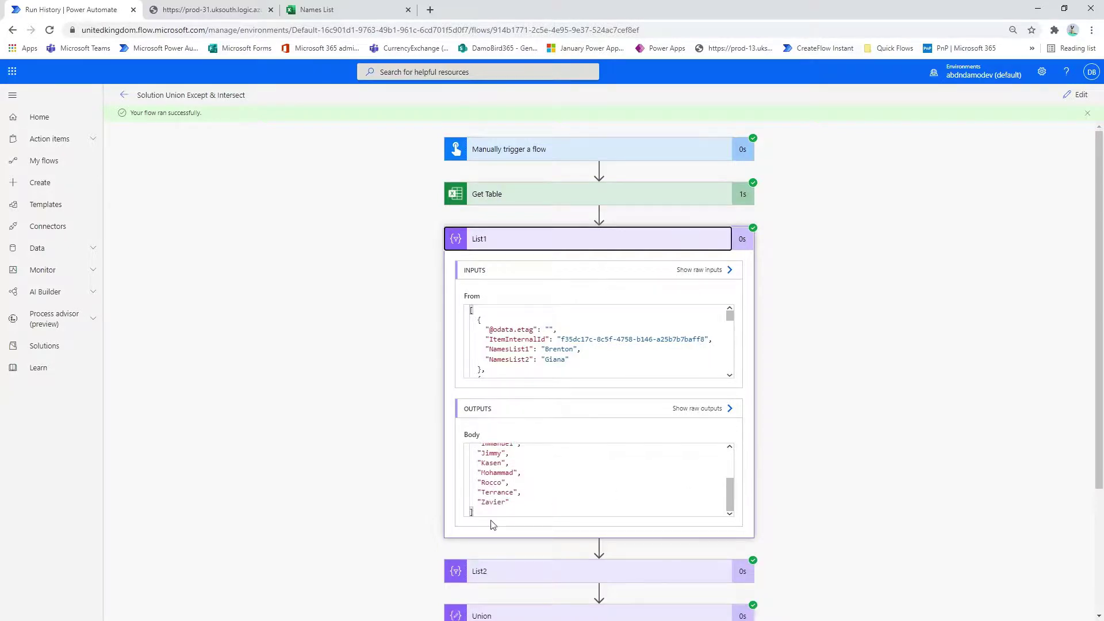
scroll(492, 525, "down", 3)
left_click(500, 406)
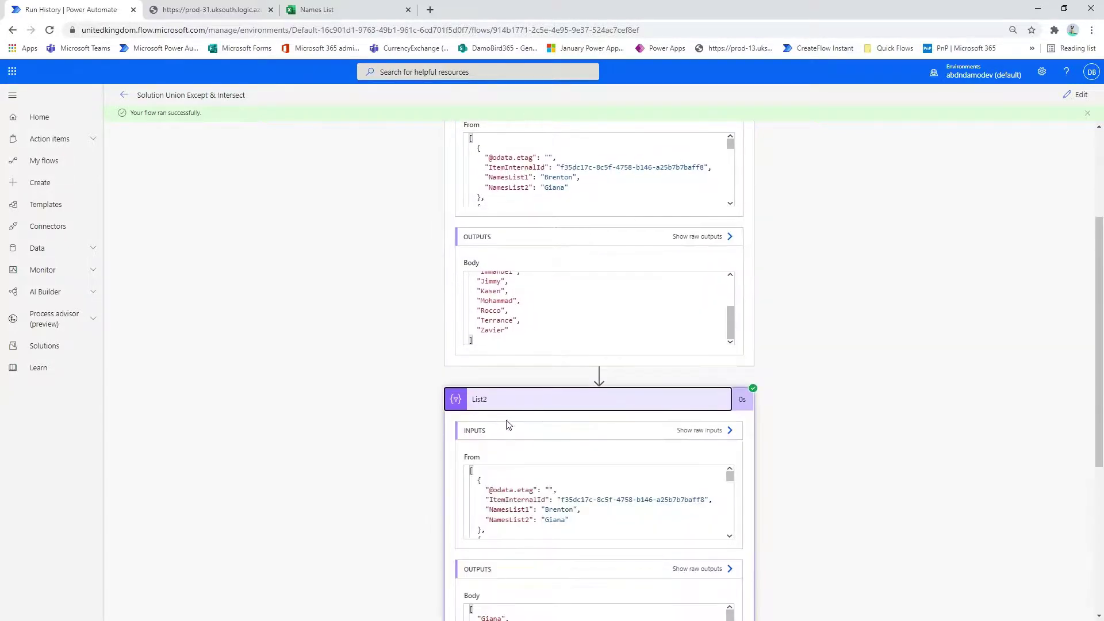
scroll(599, 490, "down", 5)
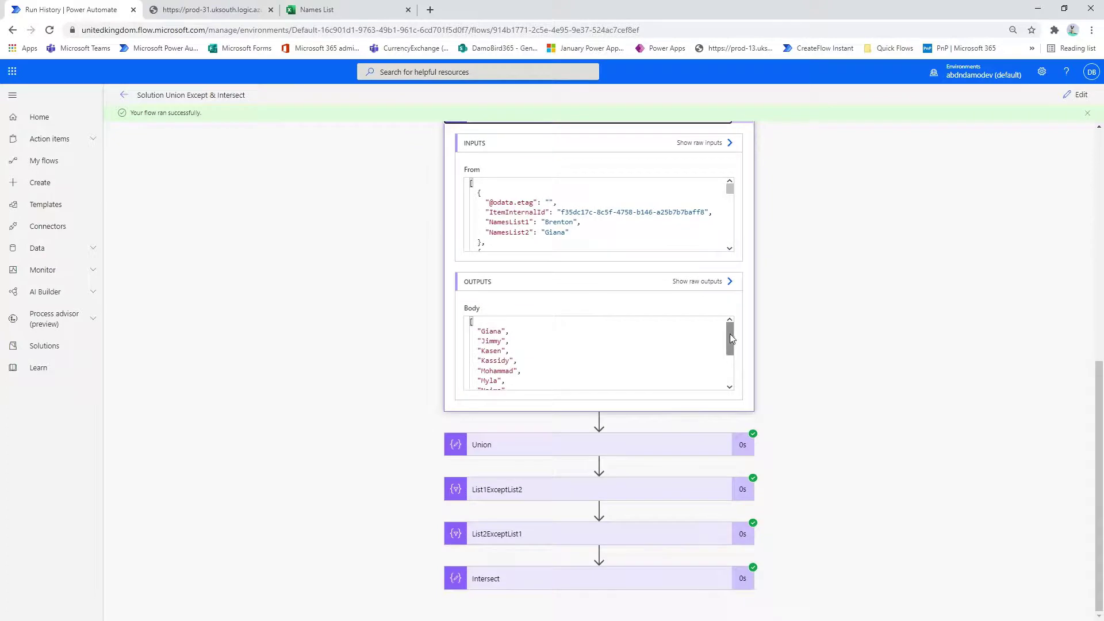
mouse_move(729, 333)
left_mouse_down()
mouse_move(736, 368)
mouse_move(737, 330)
left_mouse_up()
Check the Union output and List1ExceptList2's names: Brenton, Conner, Dane, Davion, Giovani, Immanuel
left_click(519, 452)
scroll(552, 447, "down", 3)
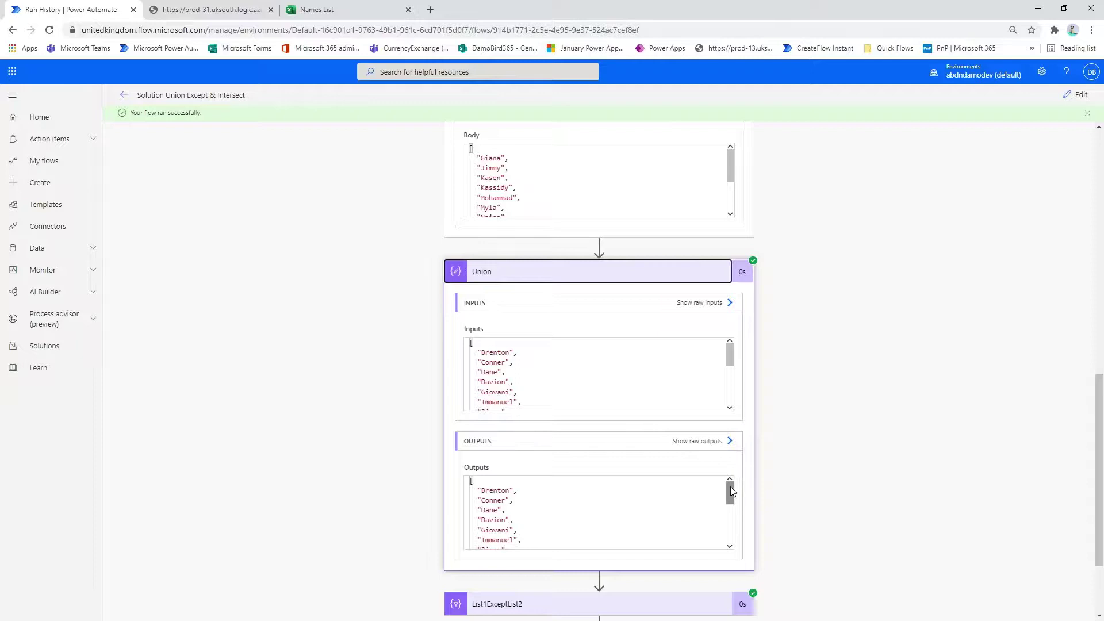
left_click_drag(730, 487, 740, 530)
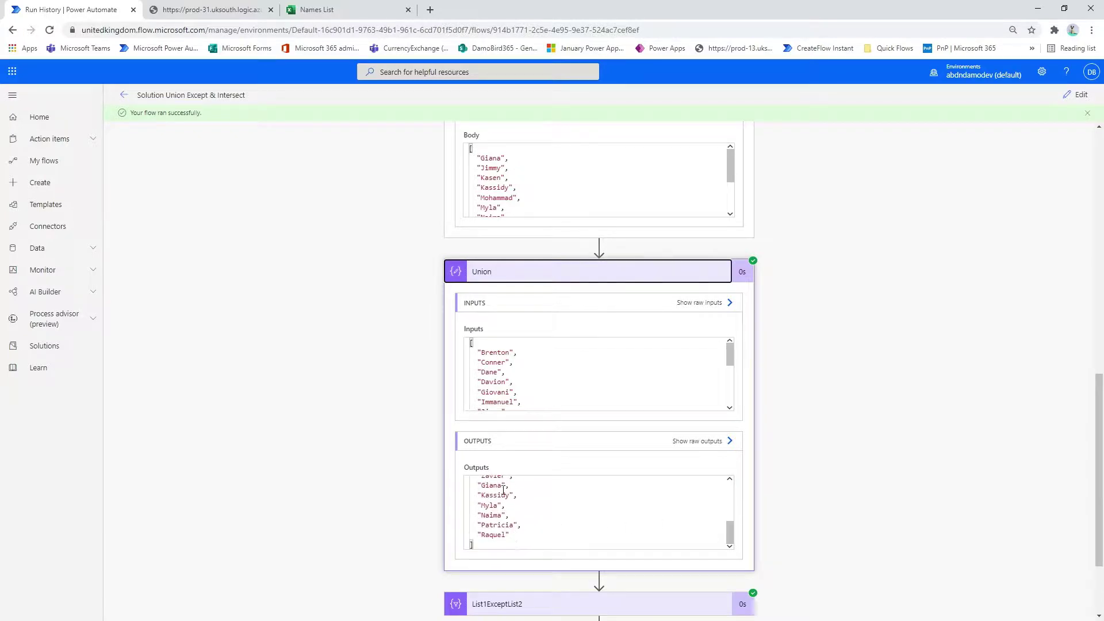
scroll(845, 420, "down", 2)
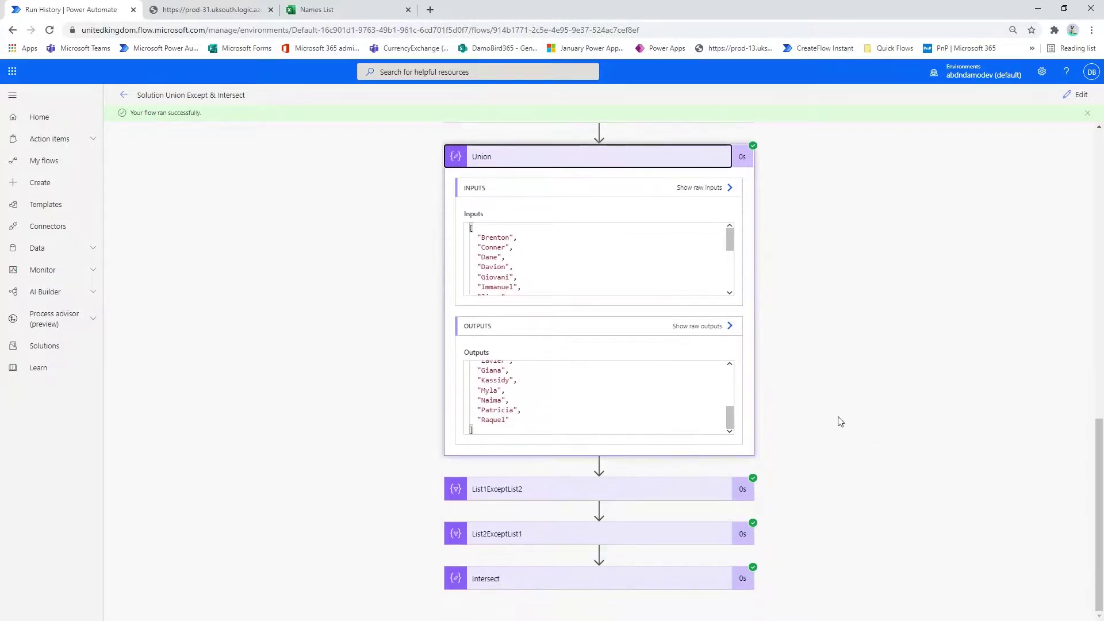
left_click(489, 494)
scroll(730, 397, "down", 4)
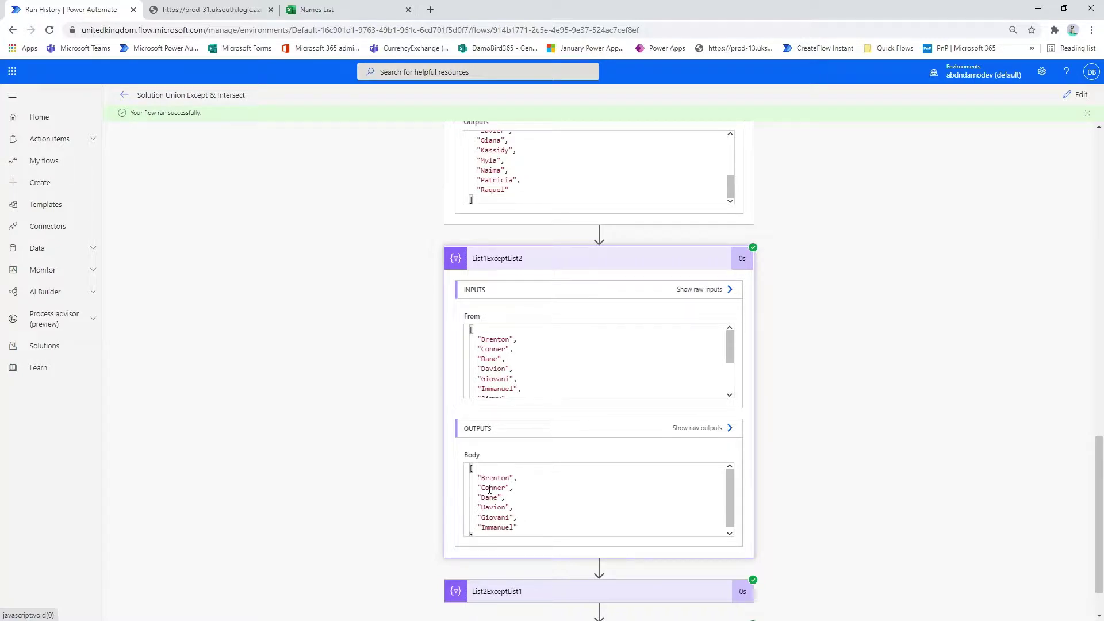
In the Names List workbook, point out Brenton, Conner and Dane in NamesList1
left_click(323, 10)
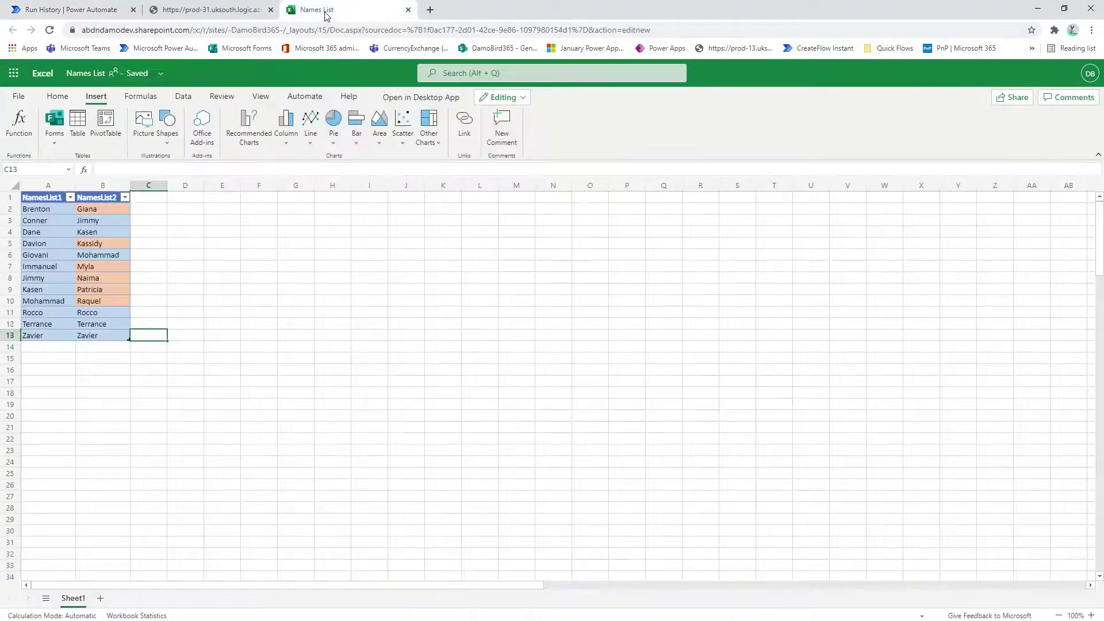
left_click(38, 213)
left_click(40, 224)
left_click(41, 232)
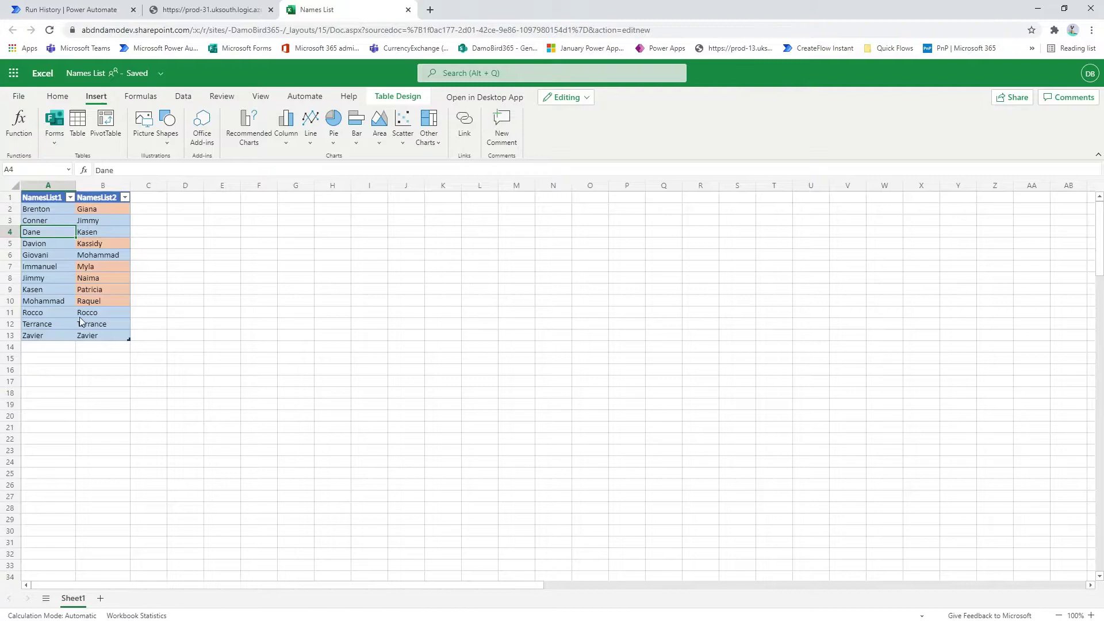
Show List2ExceptList1's run output in the flow's run results
left_click(86, 10)
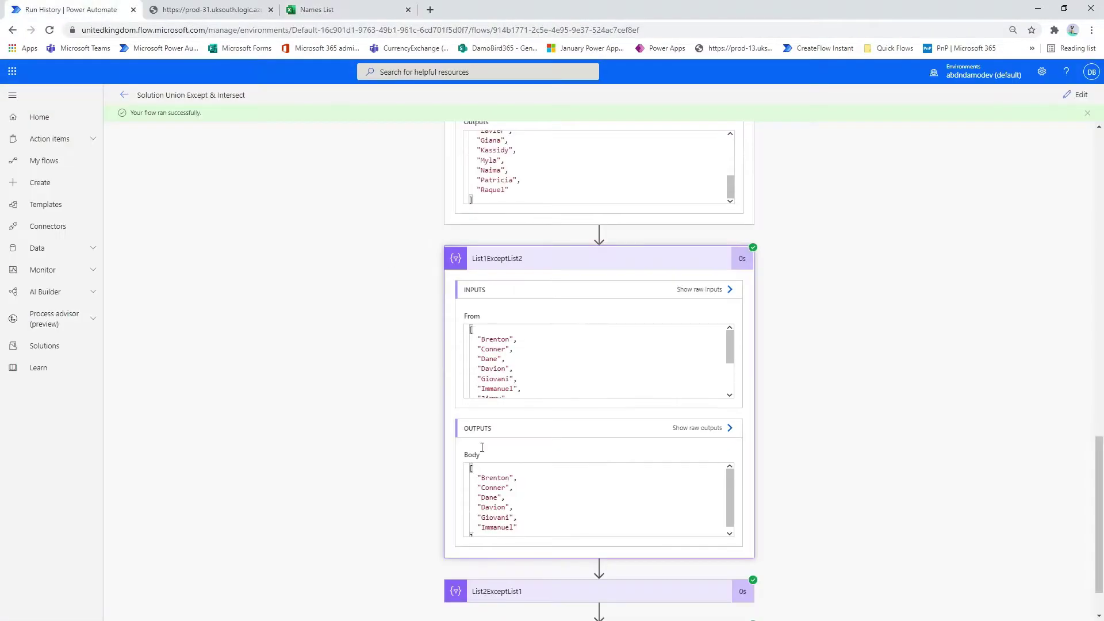
scroll(523, 535, "down", 1)
left_click(523, 535)
scroll(823, 426, "down", 5)
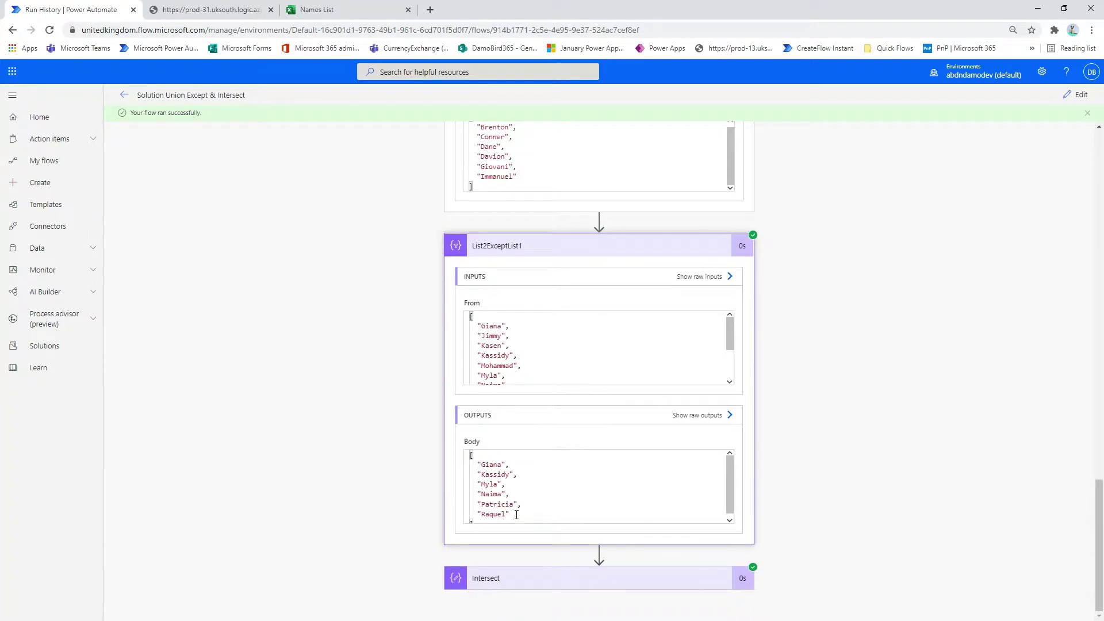
Point out Giana, Kassidy, Myla, Naima, Patricia and Raquel in the NamesList2 column
left_click(352, 12)
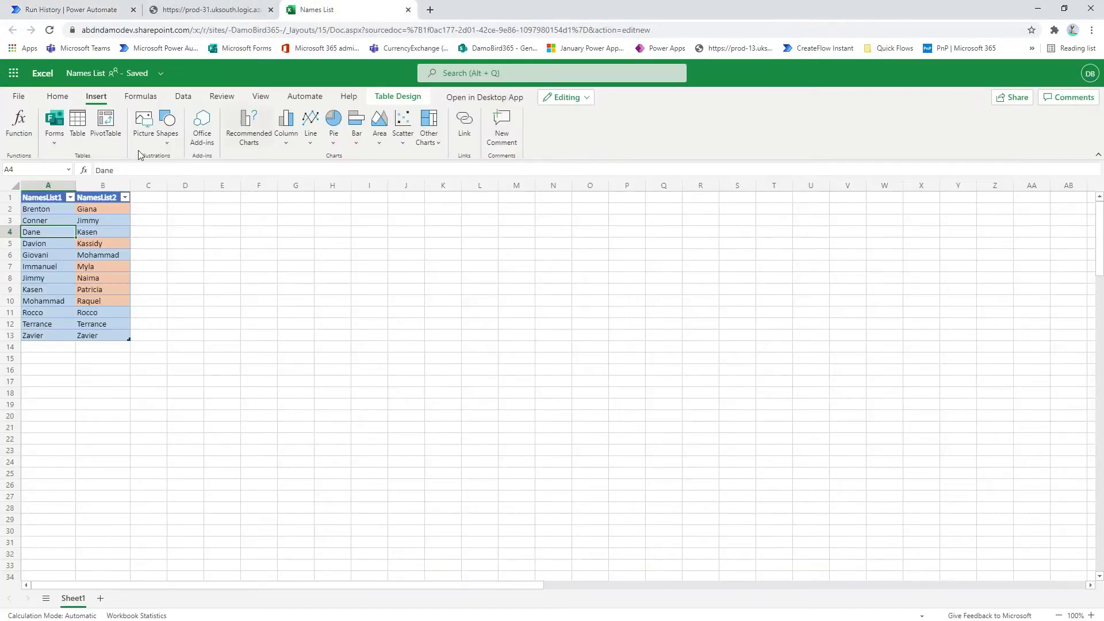
left_click(95, 209)
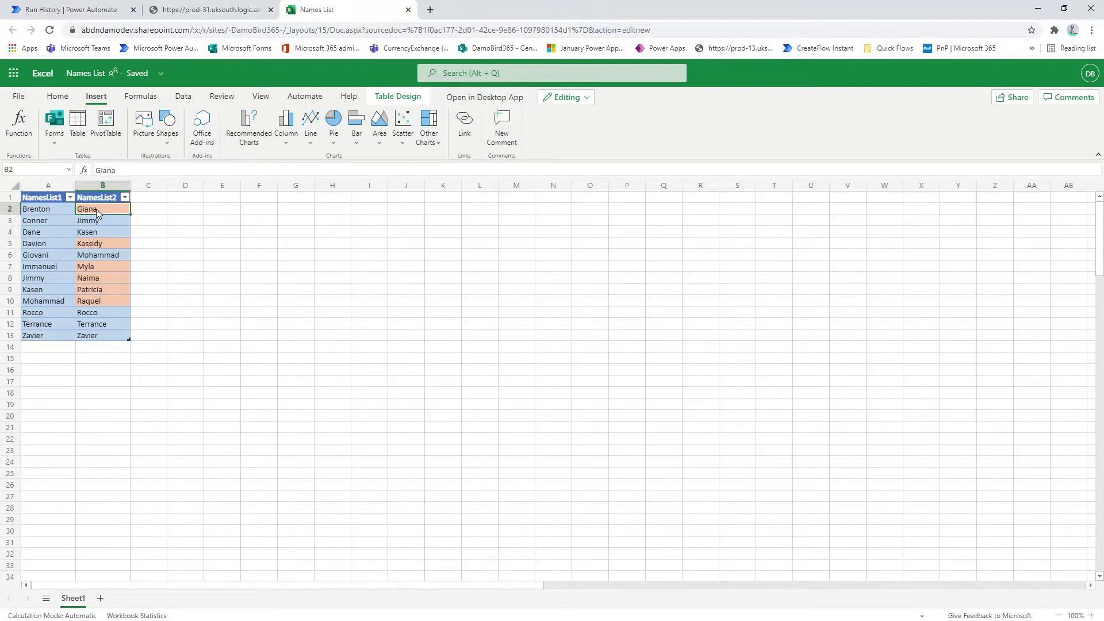
left_click(97, 244)
left_click(96, 268)
left_click(96, 278)
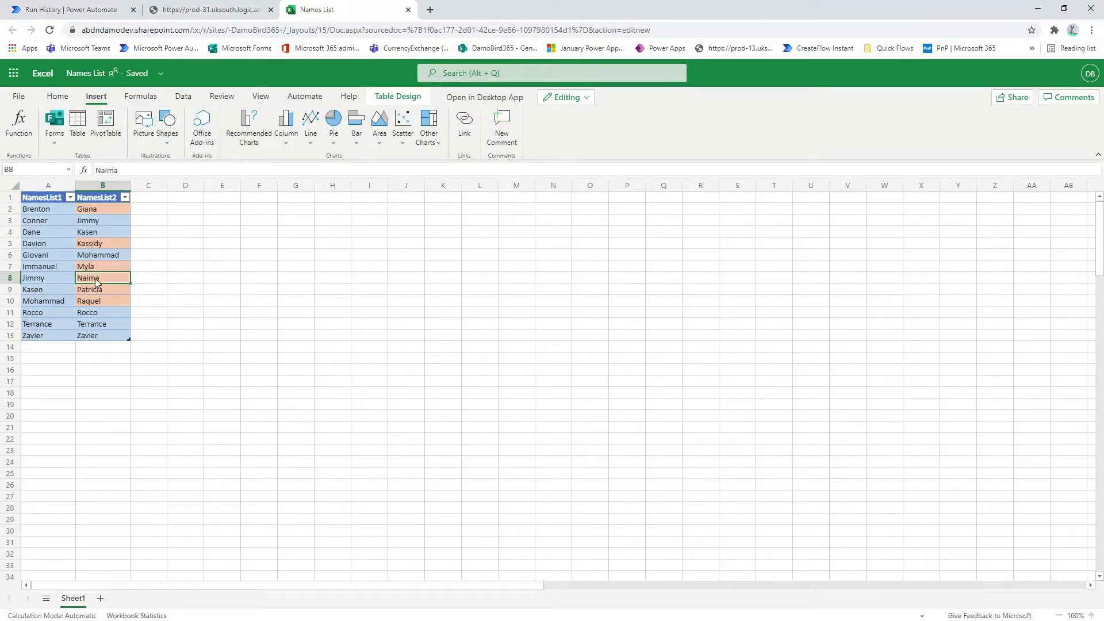
left_click(96, 290)
left_click(97, 302)
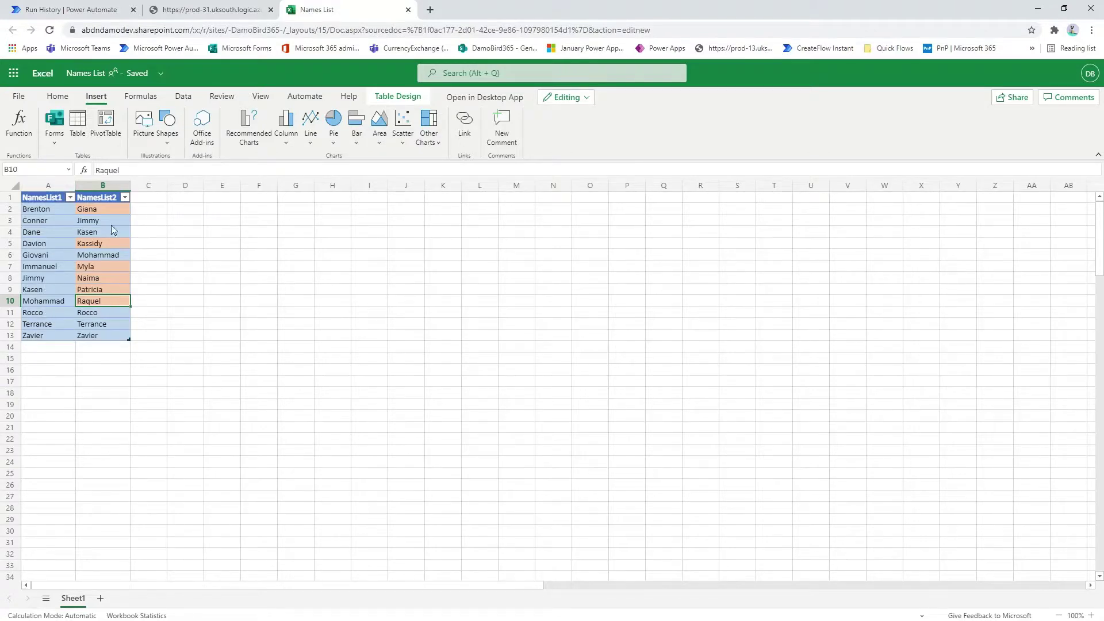
Show the Intersect output: Jimmy, Kasen, Mohammad, Rocco, Terrance and Zavier
left_click(95, 15)
scroll(523, 472, "down", 1)
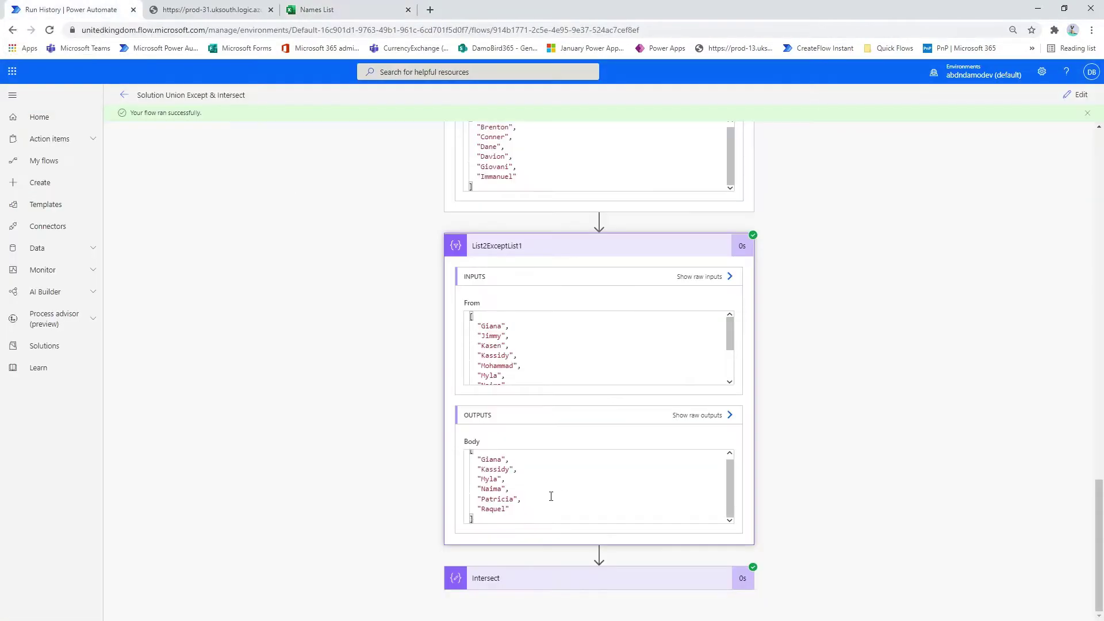
left_click(551, 578)
scroll(816, 357, "down", 5)
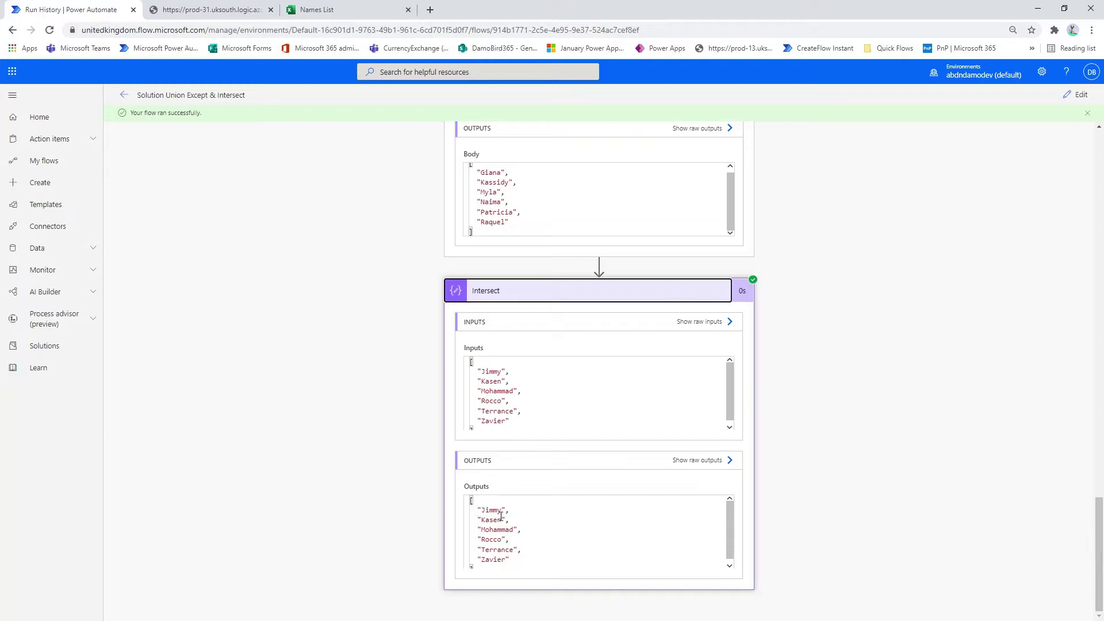
In the Names List workbook, point out Jimmy in both columns and Kasen in NamesList1
left_click(322, 10)
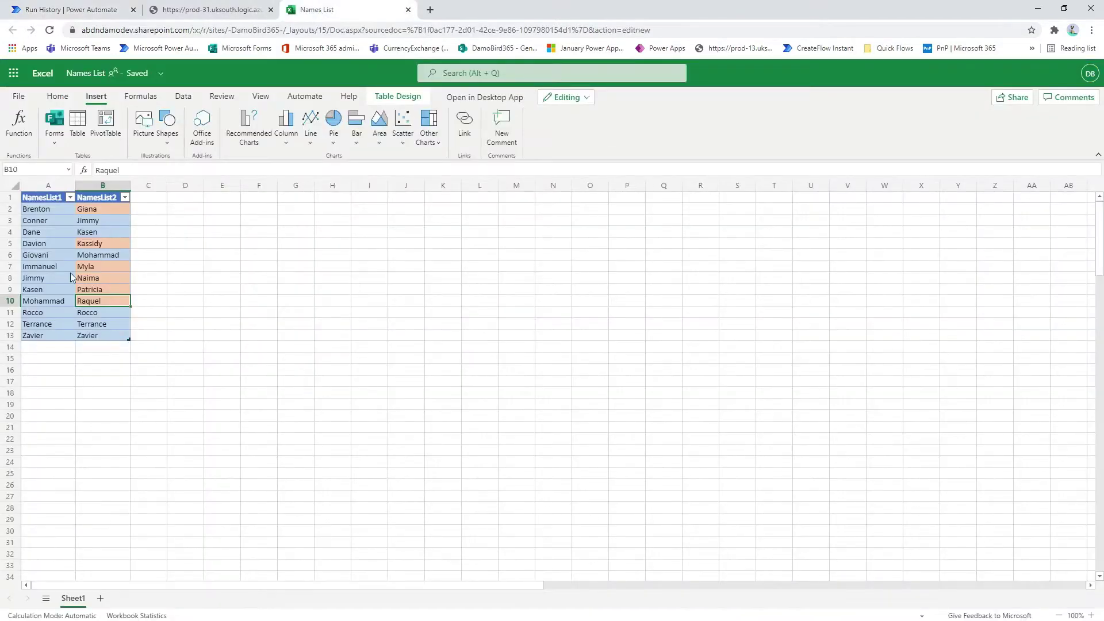
left_click(47, 281)
left_click(93, 221)
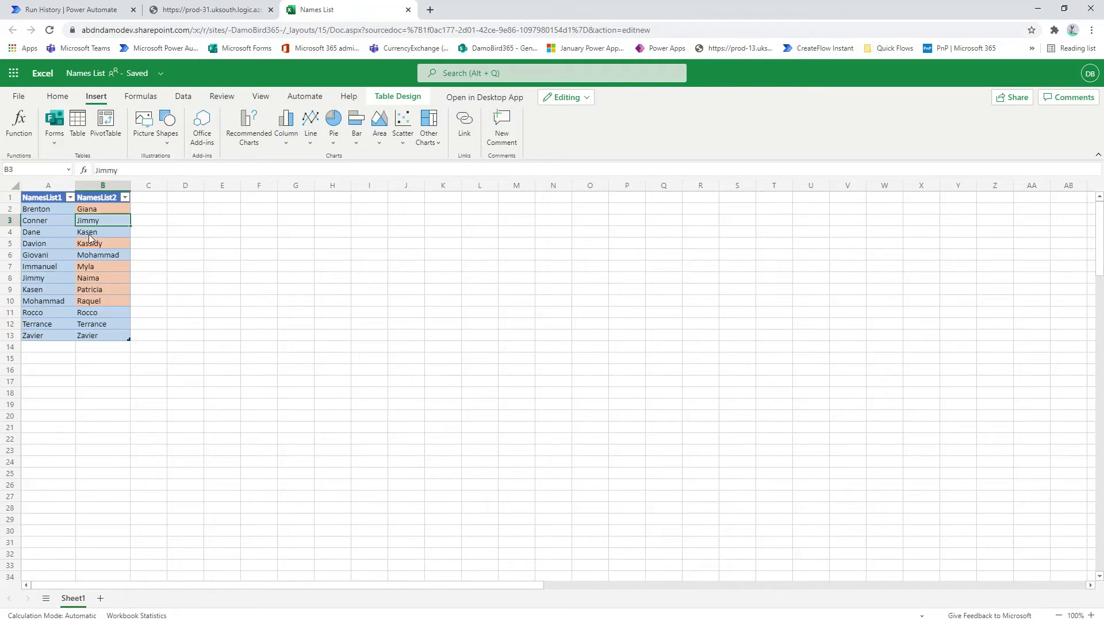
left_click(39, 291)
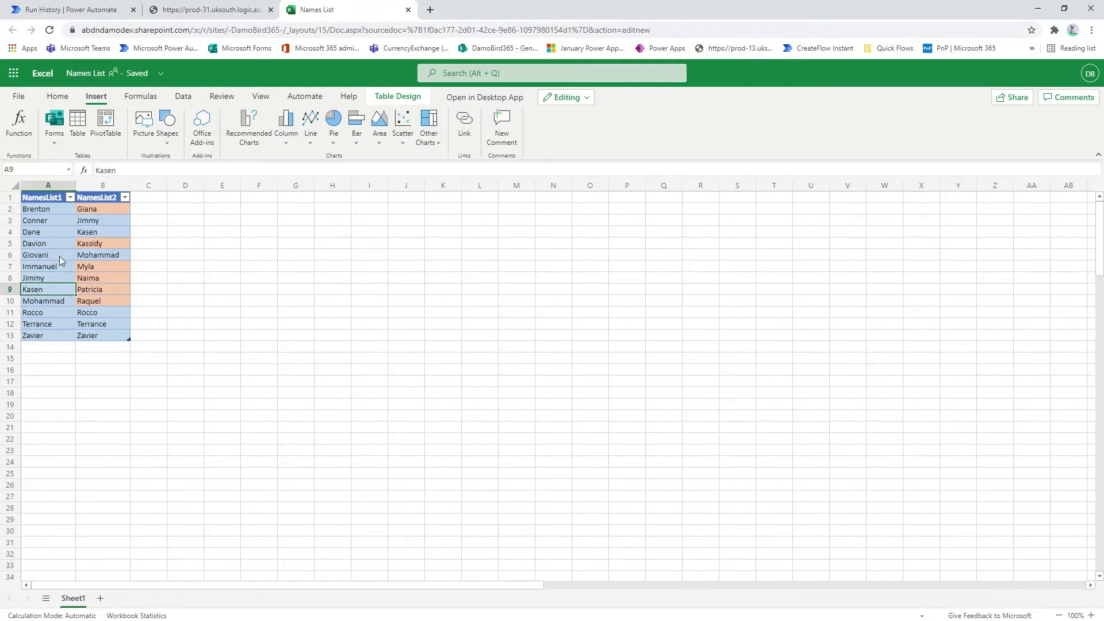